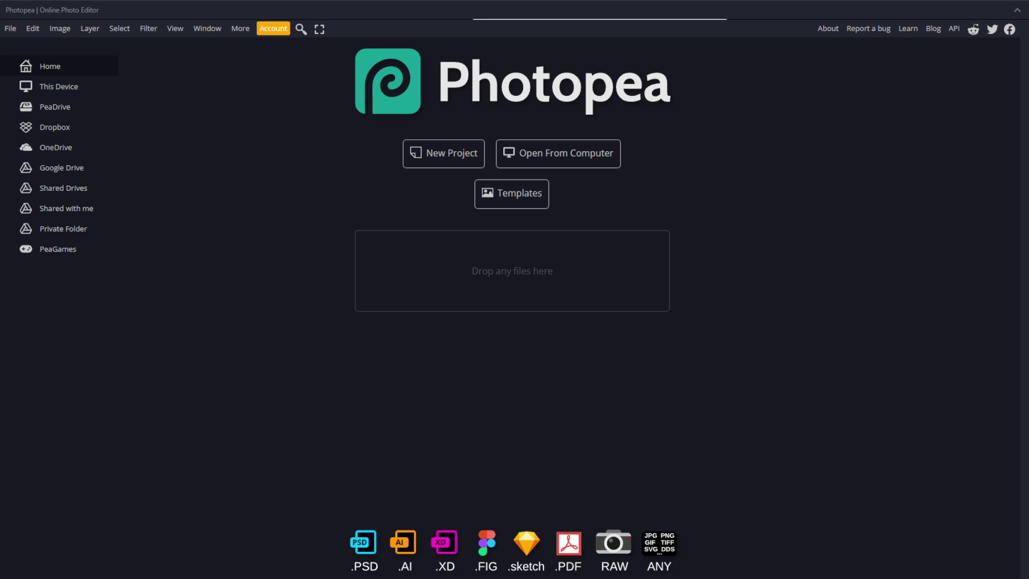
Drag the pexels-sahar-photography skatepark image onto Photopea to open it as a new document
left_click_drag(609, 344, 554, 345)
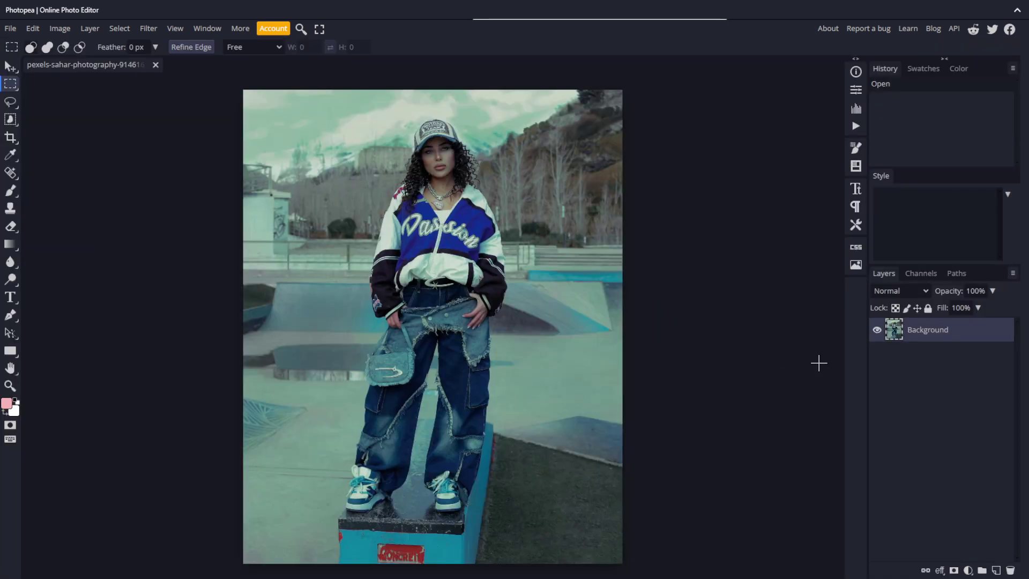
Duplicate the photo layer twice, rename the bottom layer 'Original' and hide it
right_click(918, 338)
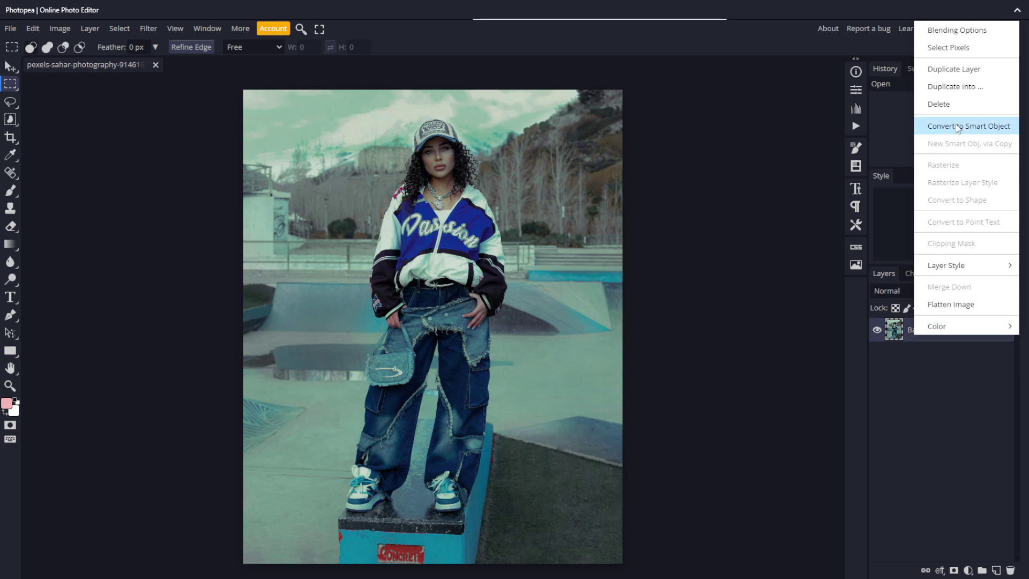
left_click(955, 69)
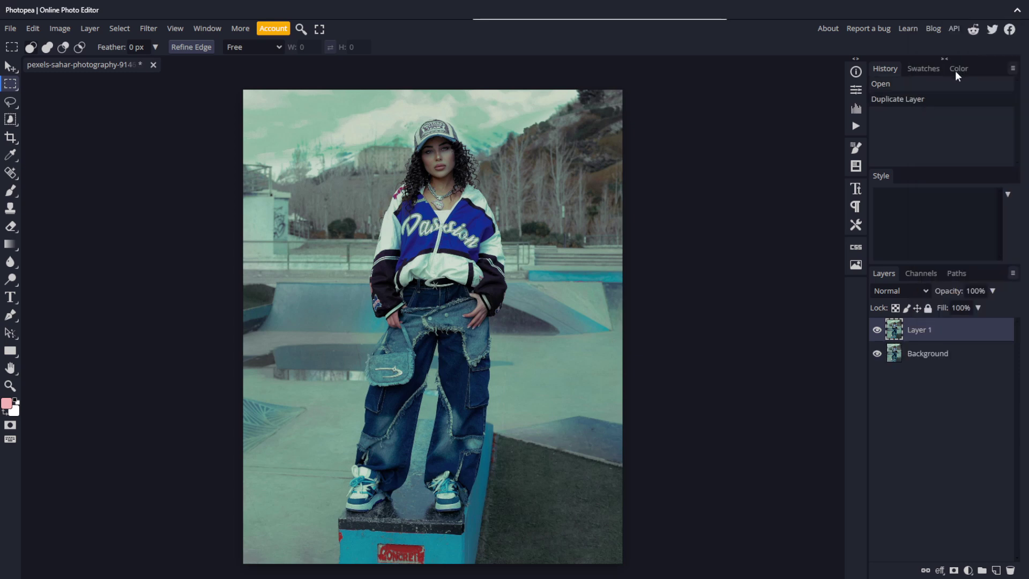
right_click(916, 341)
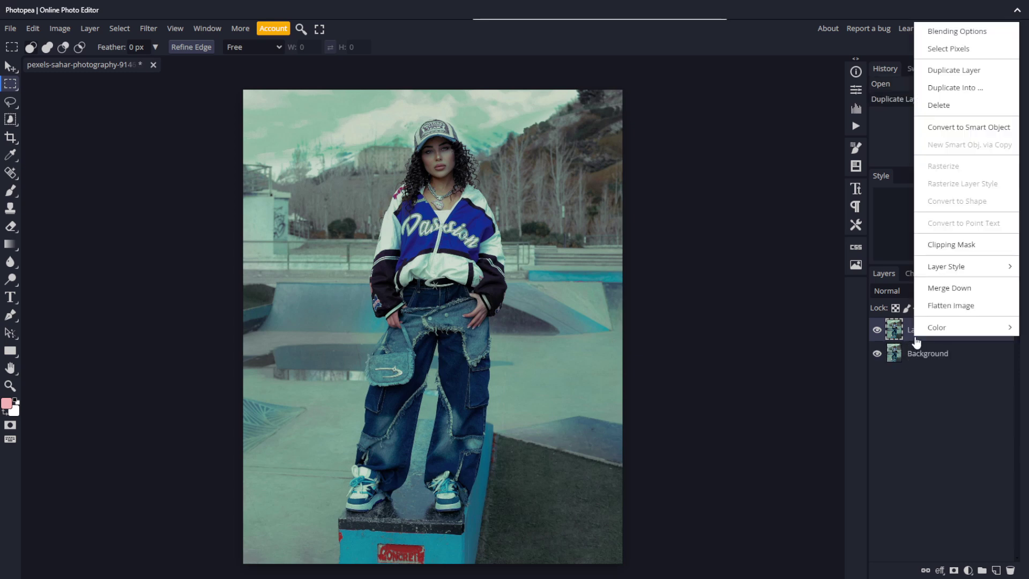
left_click(944, 70)
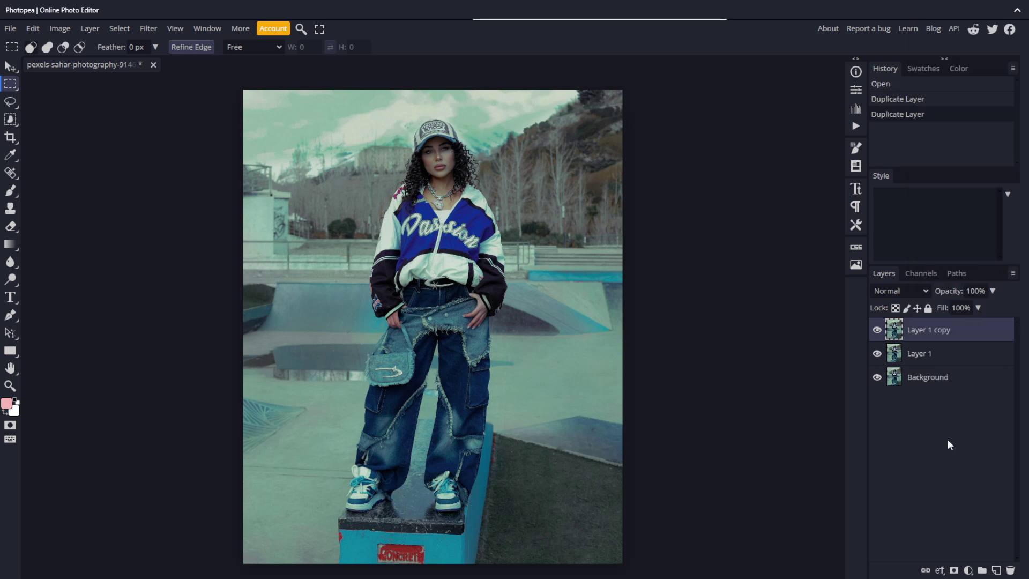
double_click(928, 379)
type("Original")
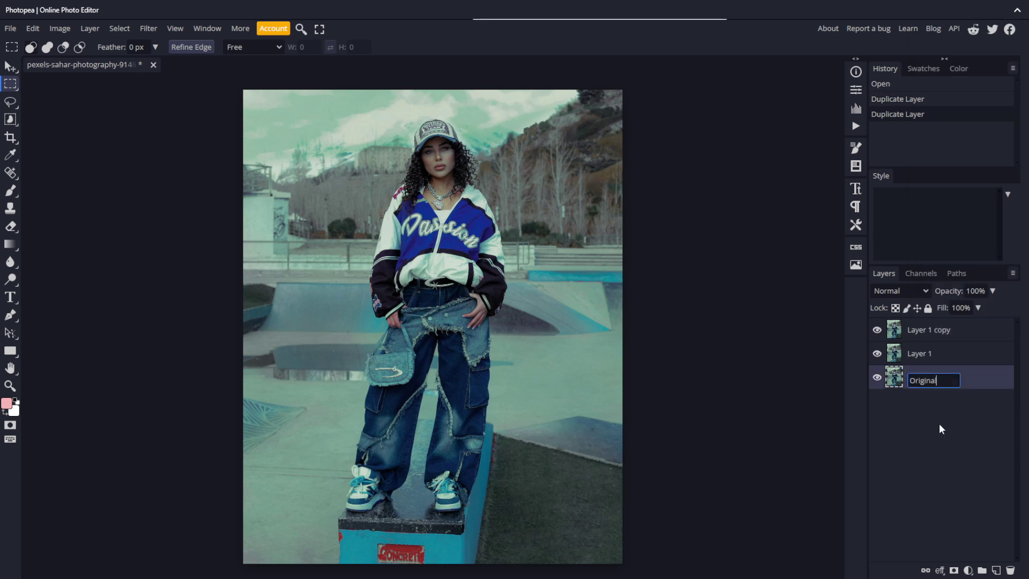
key("Return")
left_click(876, 378)
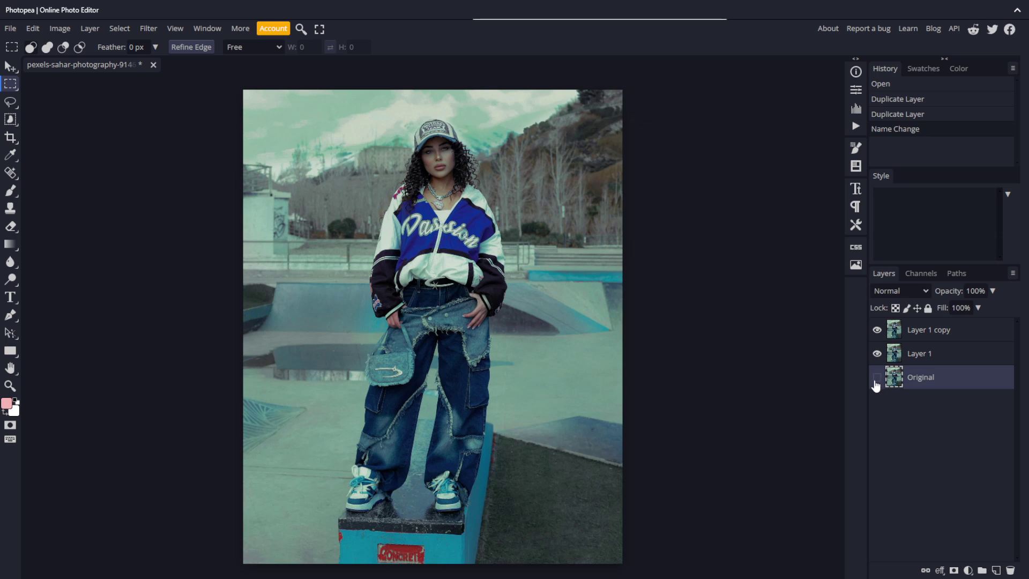
Rename the two copies 'Background' and 'Subject'
double_click(912, 354)
type("Background")
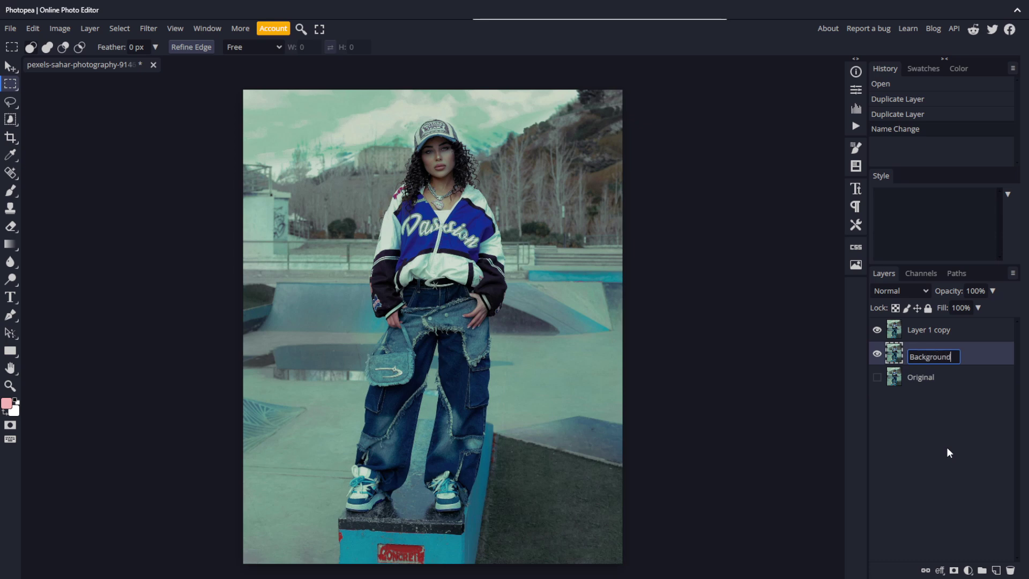
key("Return")
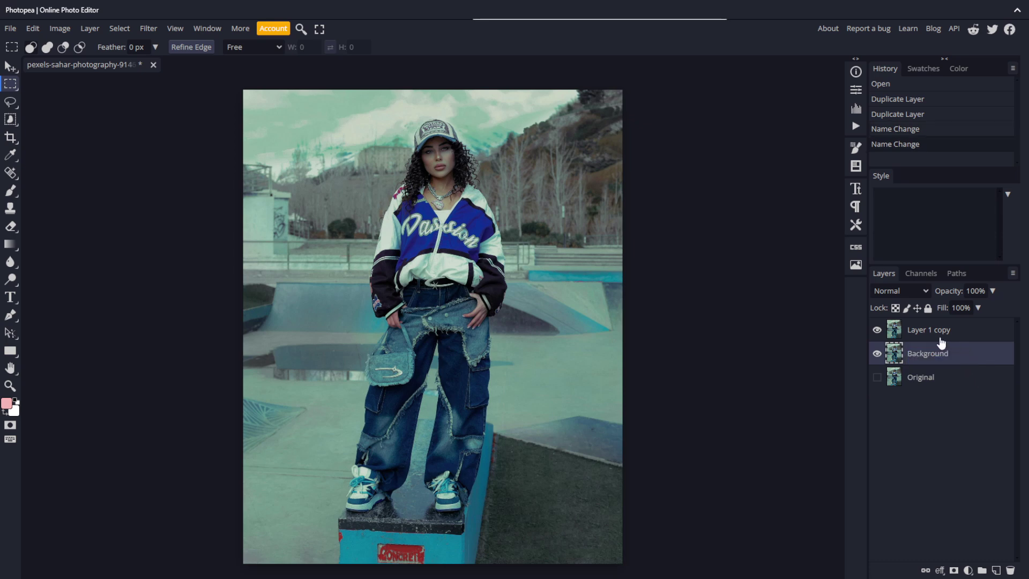
double_click(929, 331)
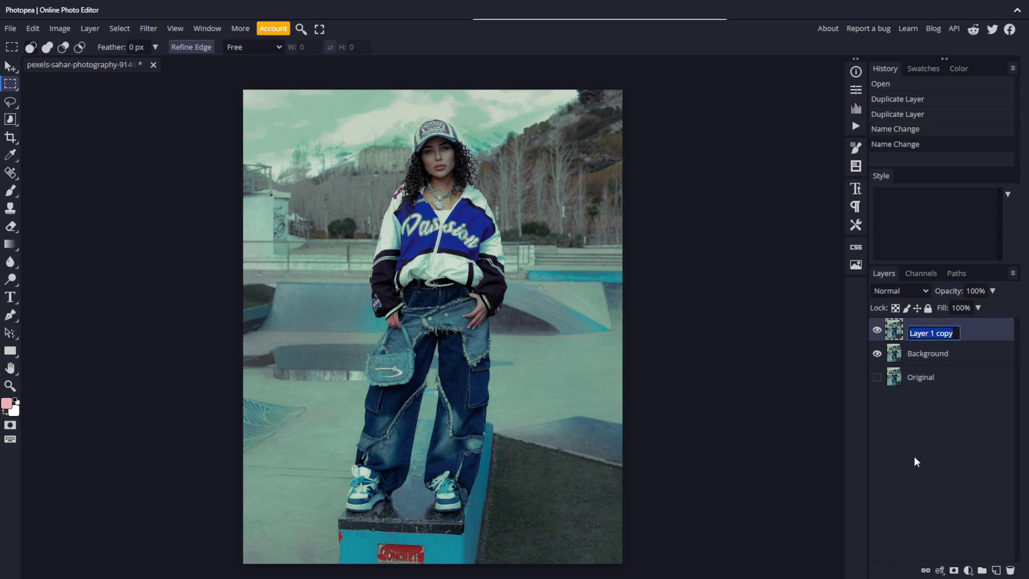
type("Subject")
key("Return")
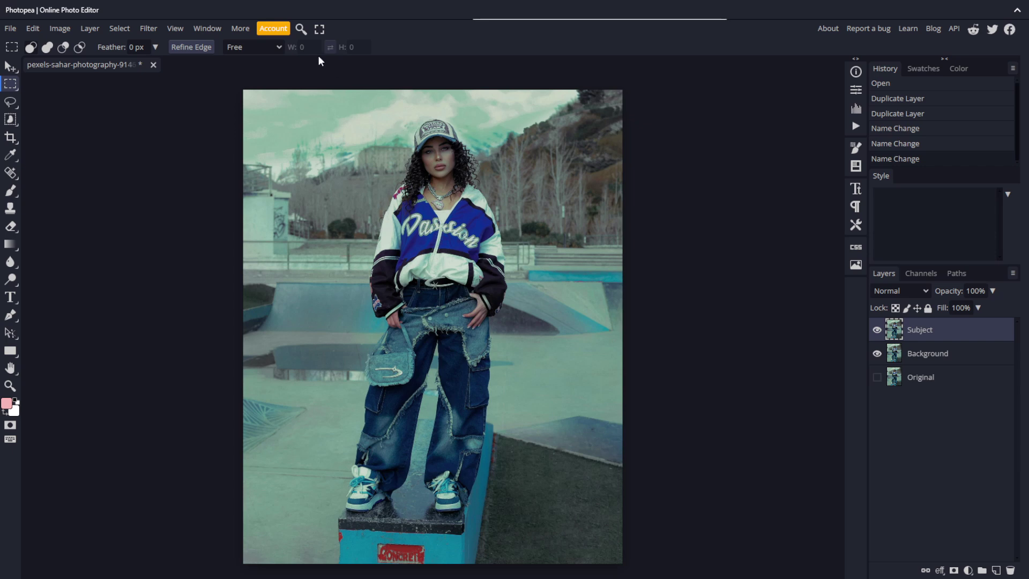
Use Select > Subject to outline the woman and her box on the Subject layer
left_click(120, 28)
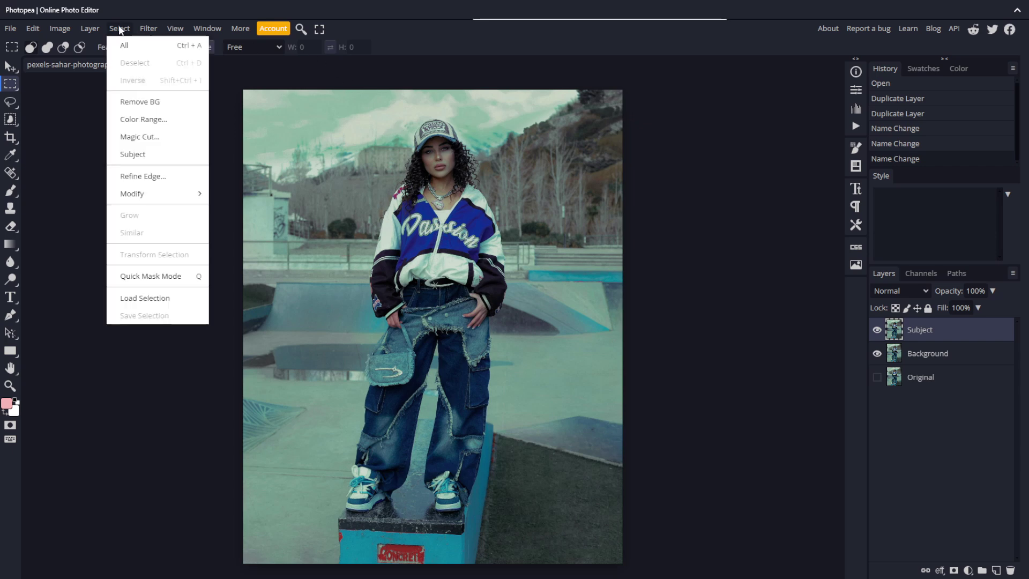
left_click(138, 150)
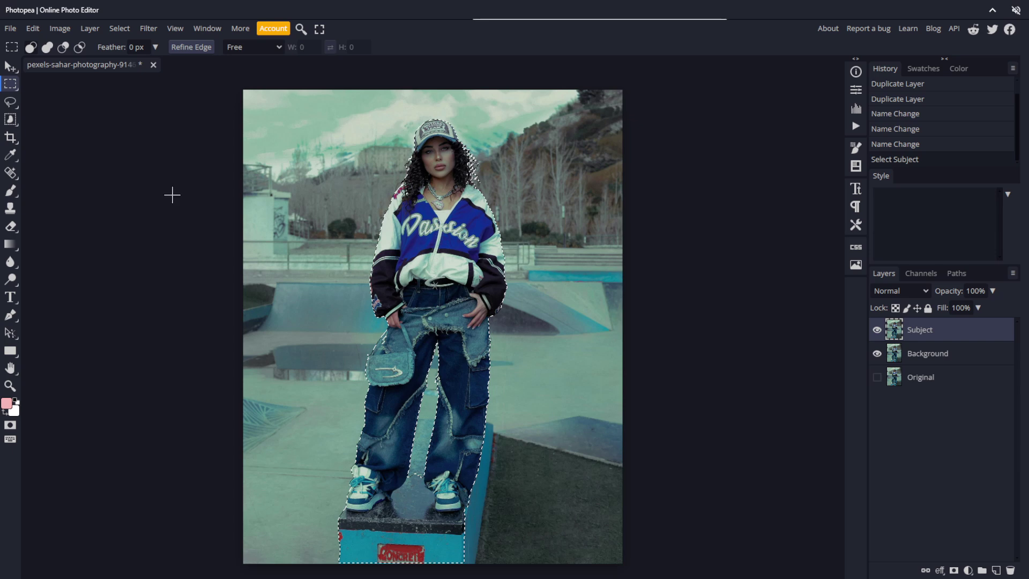
Add a Reveal Selection raster mask to the Subject layer
left_click(85, 30)
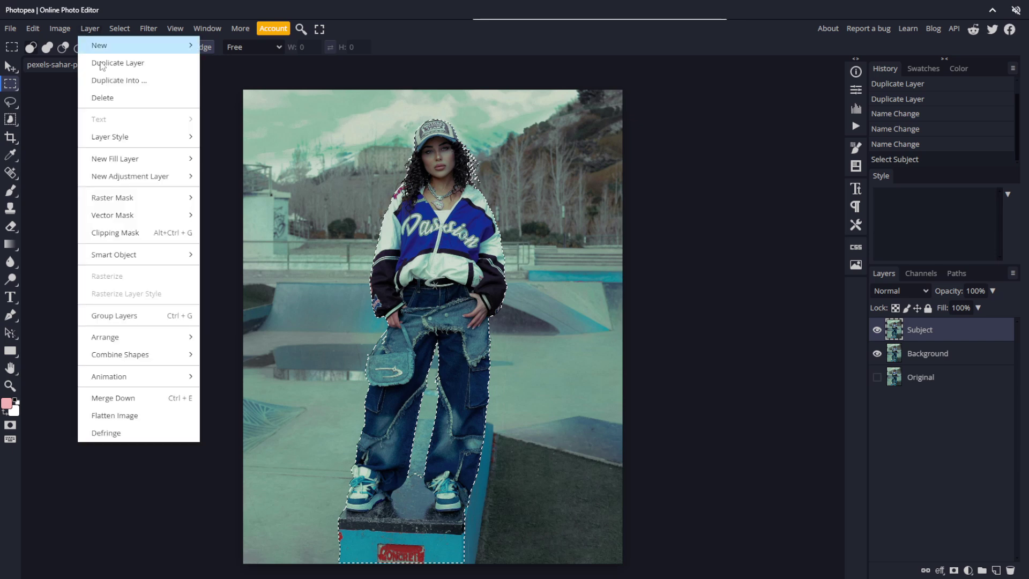
mouse_move(156, 193)
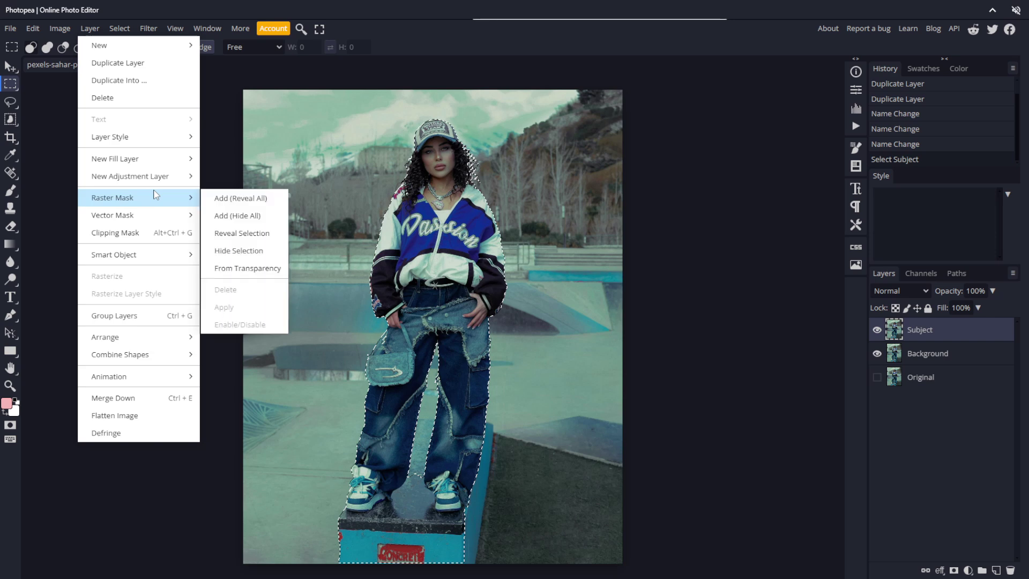
left_click(247, 234)
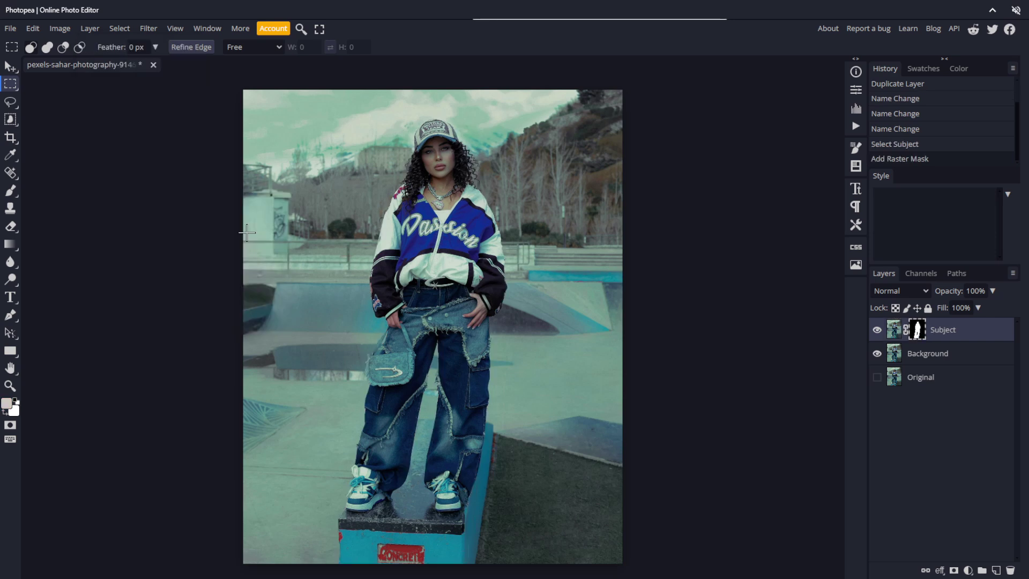
Toggle the Background layer off and on to check the cutout, then make Background active
left_click(877, 354)
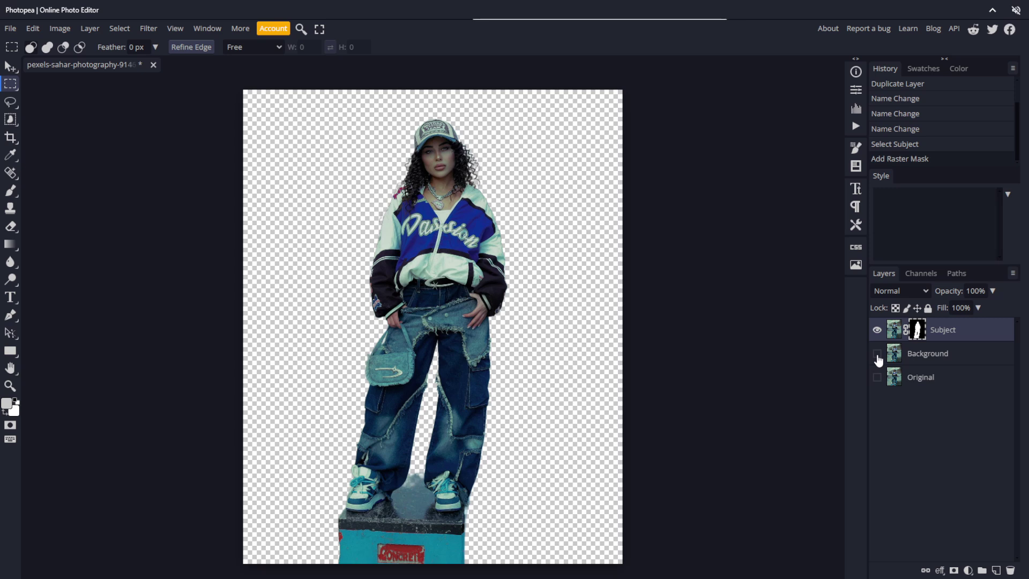
left_click(877, 354)
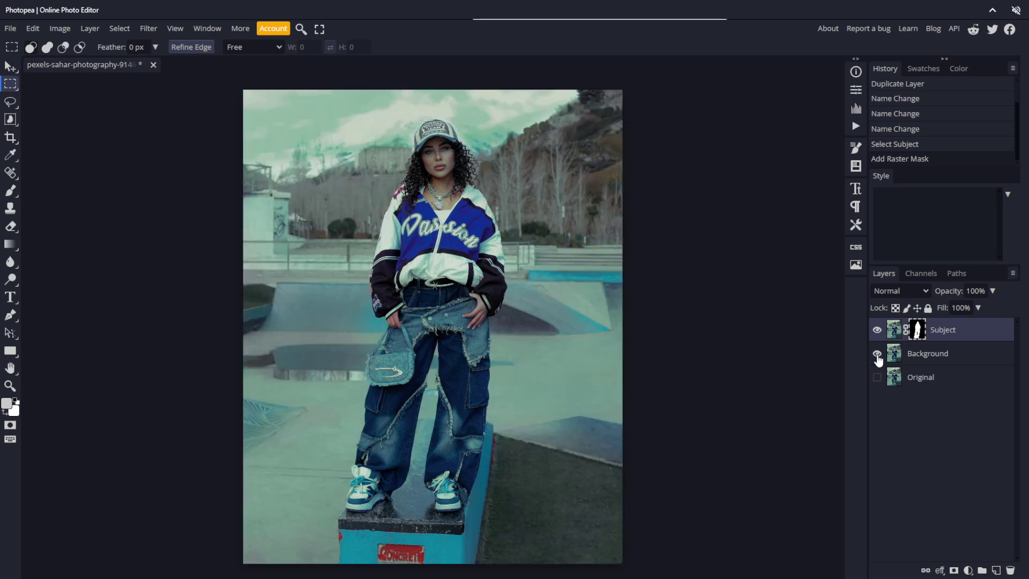
left_click(932, 359)
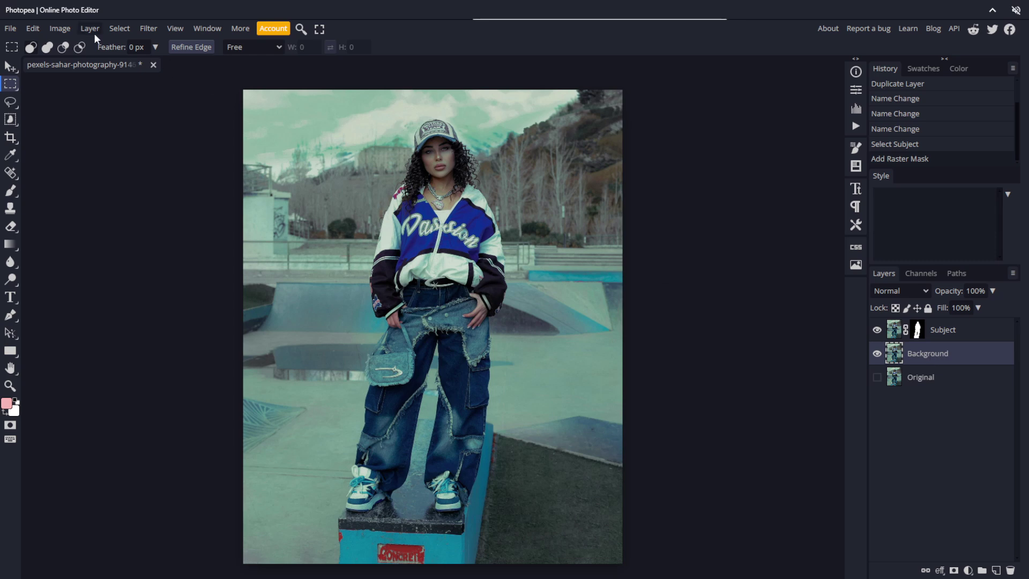
left_click(150, 32)
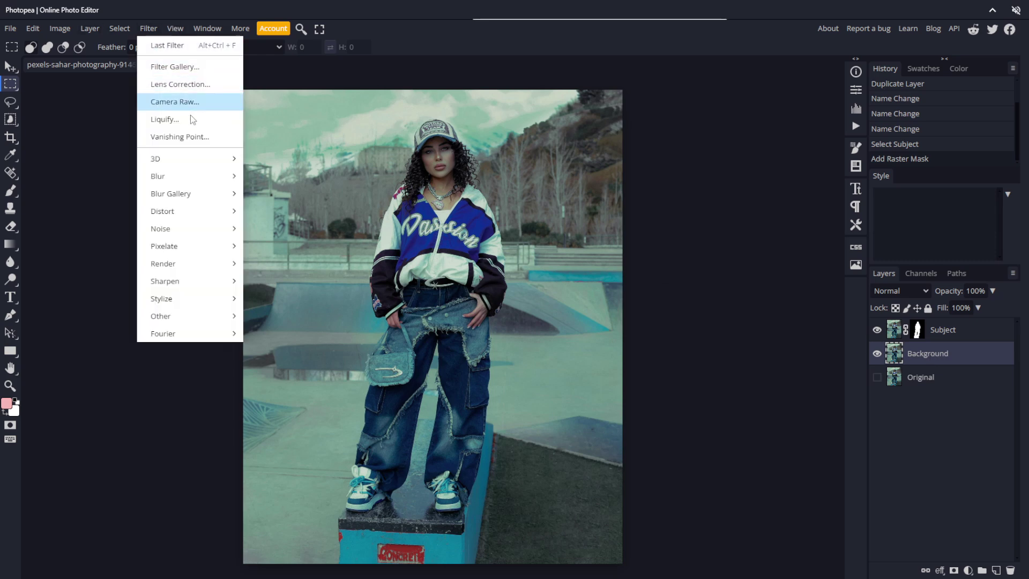
mouse_move(217, 175)
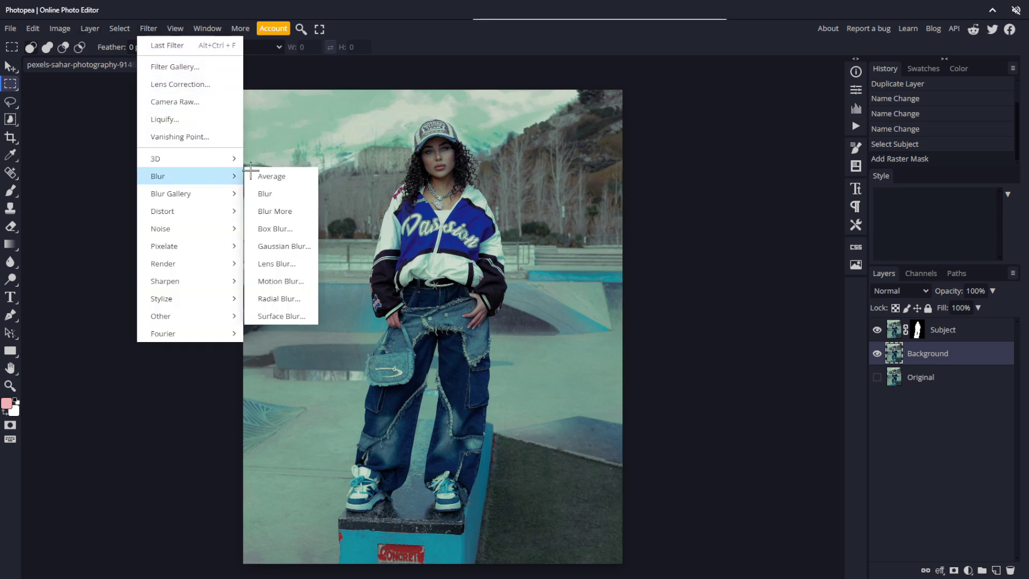
left_click(300, 246)
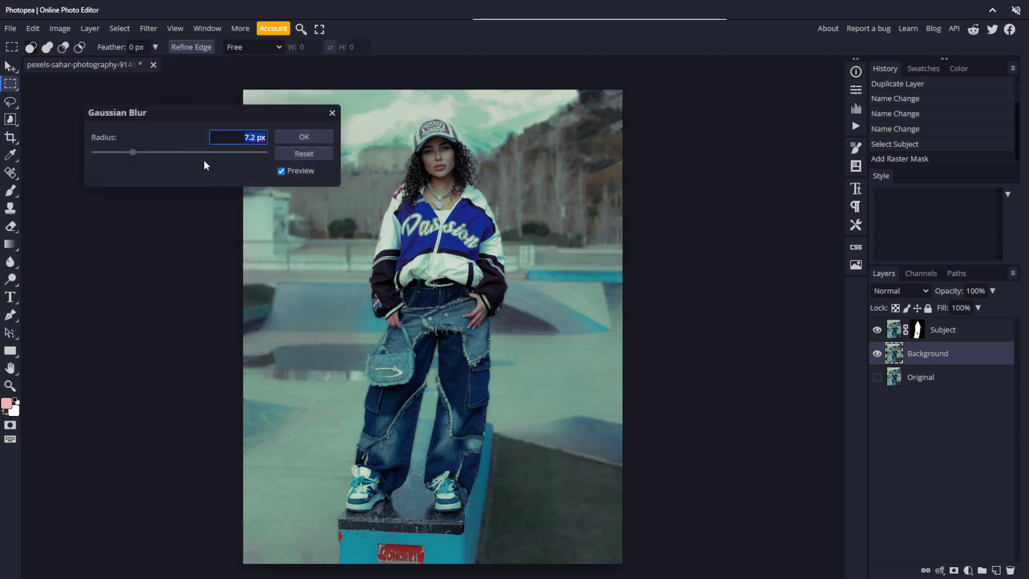
type("20")
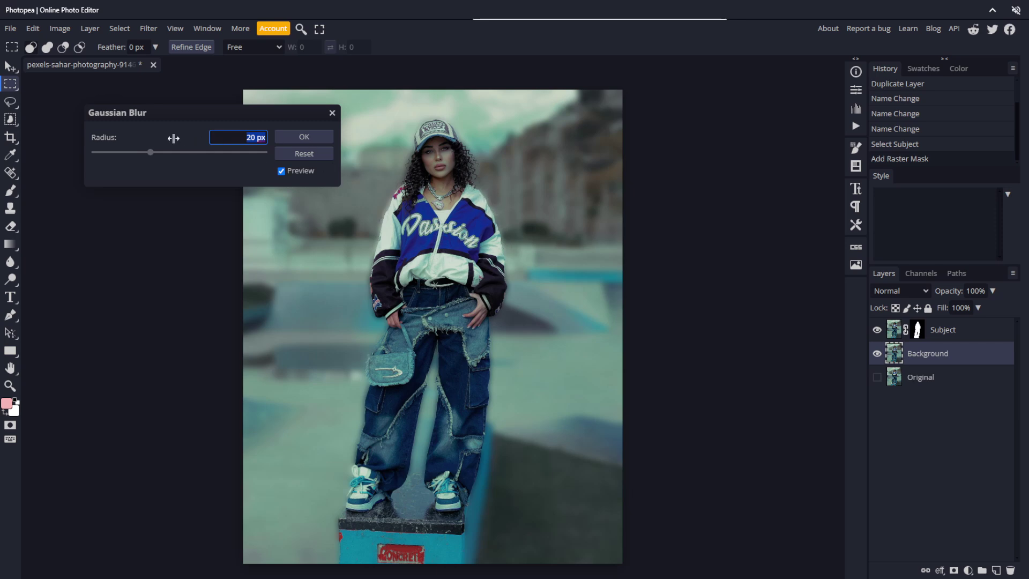
left_click(331, 113)
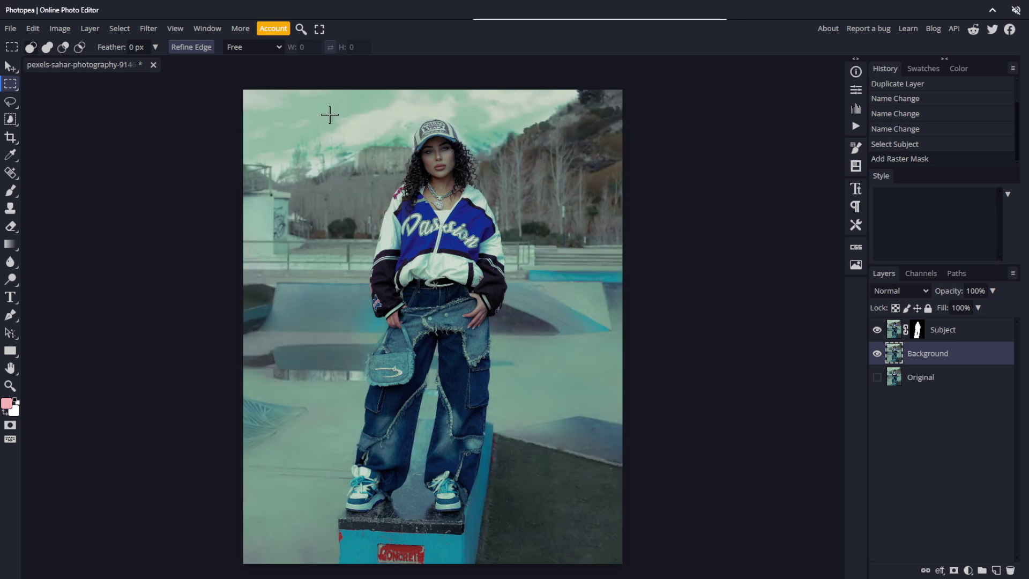
Hide Subject, load its mask as a selection, and expand the selection by 5 px
left_click(876, 328)
left_click(918, 330, "ctrl")
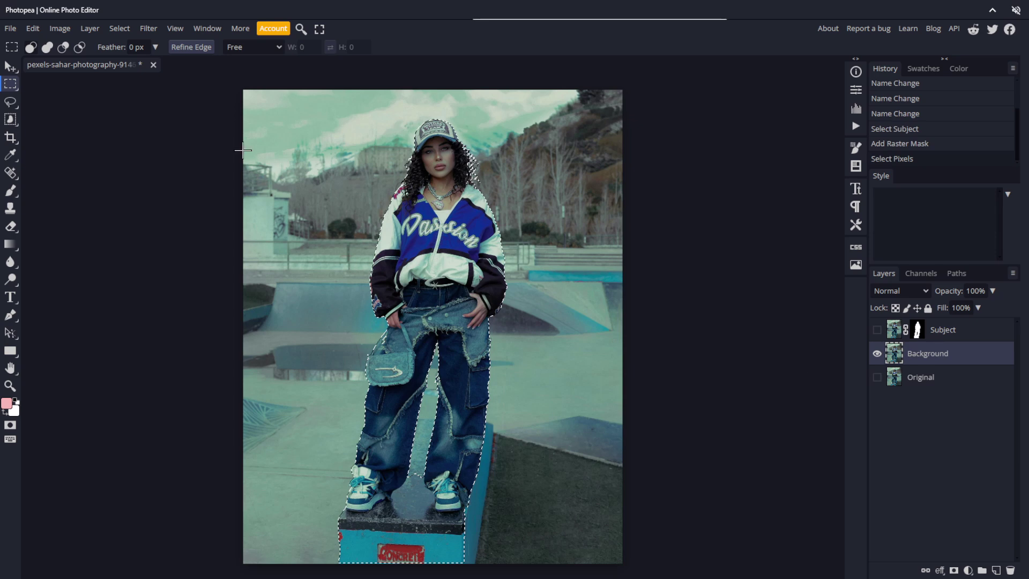
left_click(119, 28)
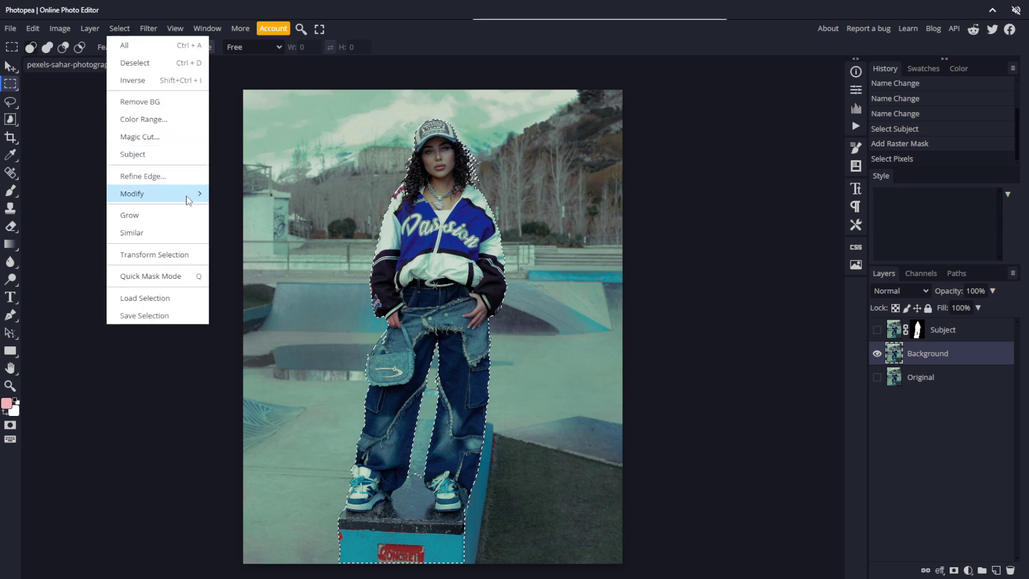
mouse_move(198, 193)
left_click(239, 229)
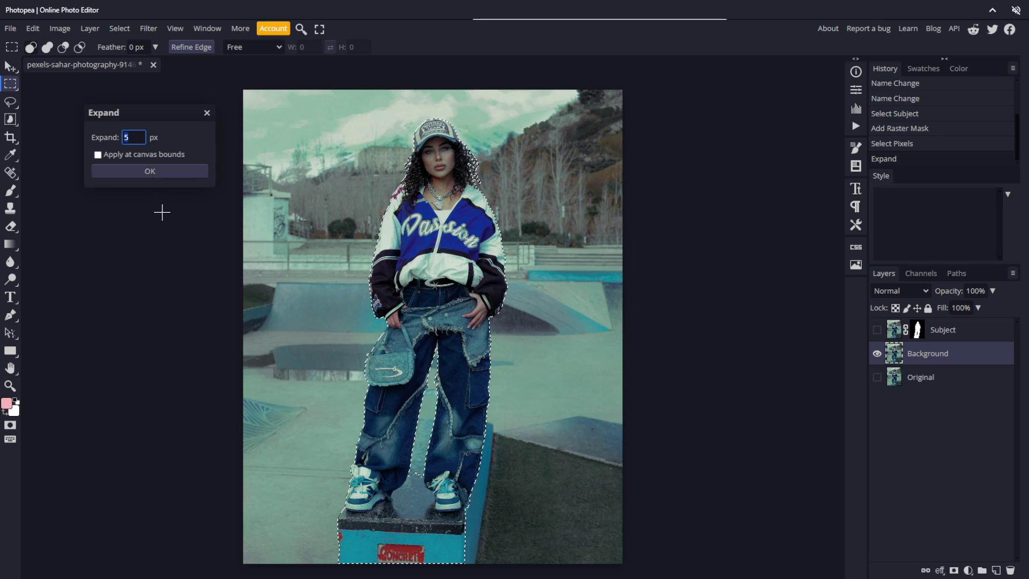
left_click(152, 174)
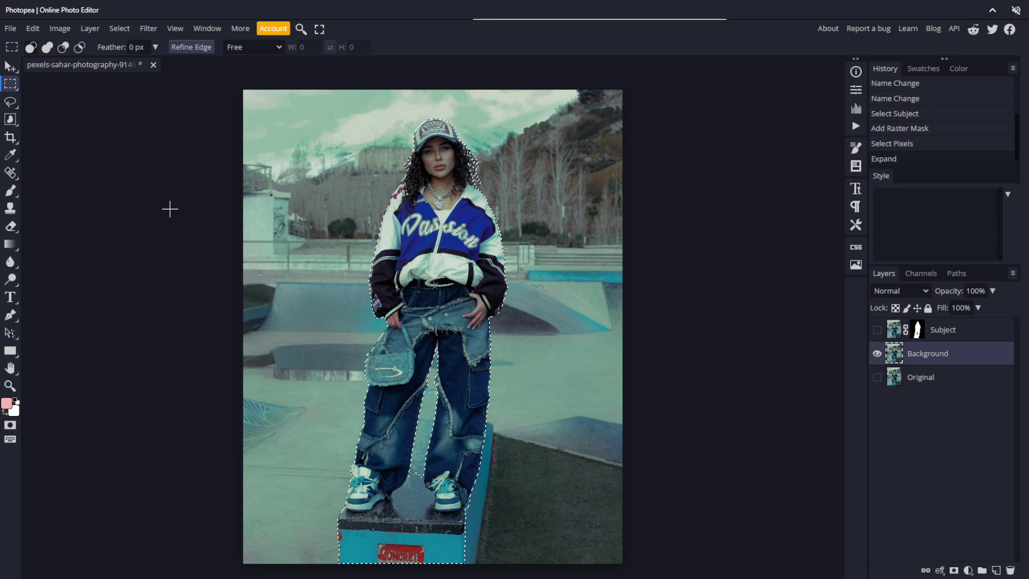
Fill the selected area on Background with Content Aware, then deselect
left_click(33, 30)
left_click(73, 213)
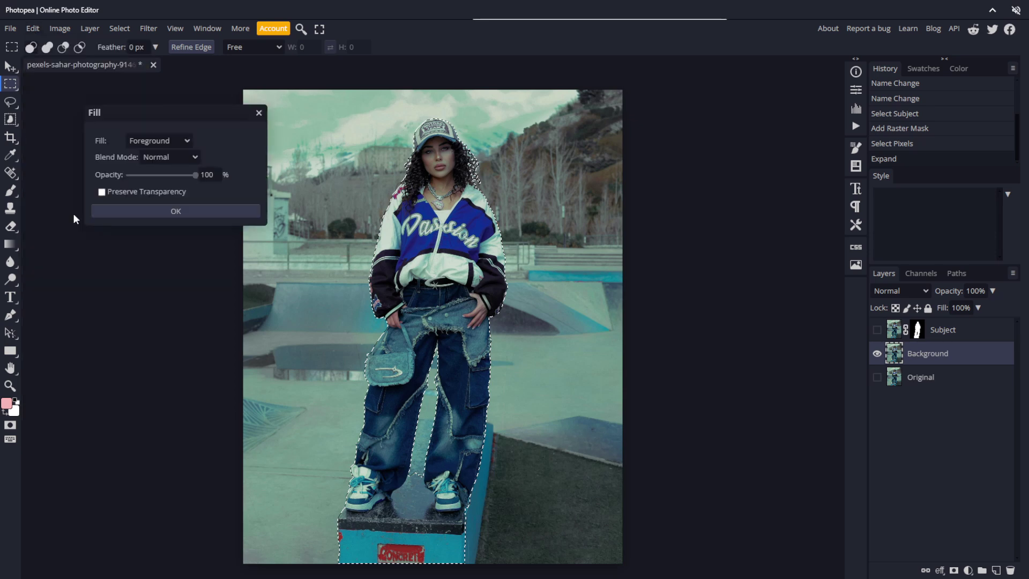
left_click(181, 139)
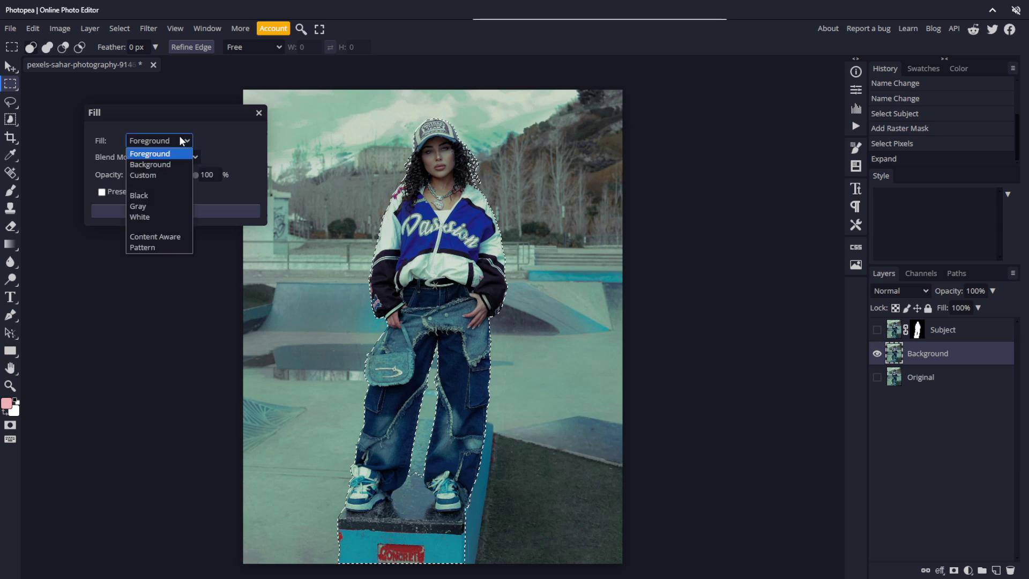
left_click(159, 236)
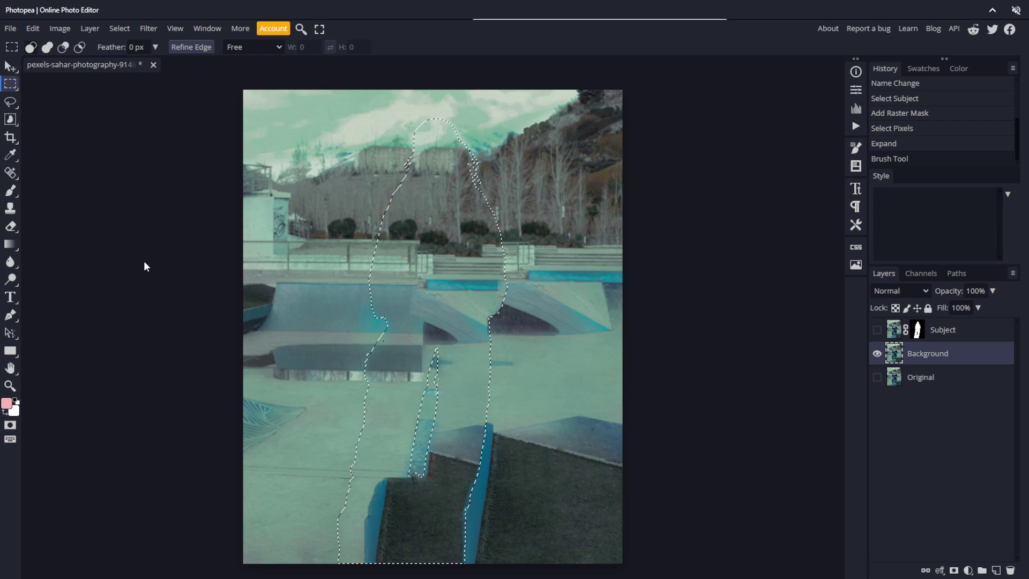
key("ctrl+d")
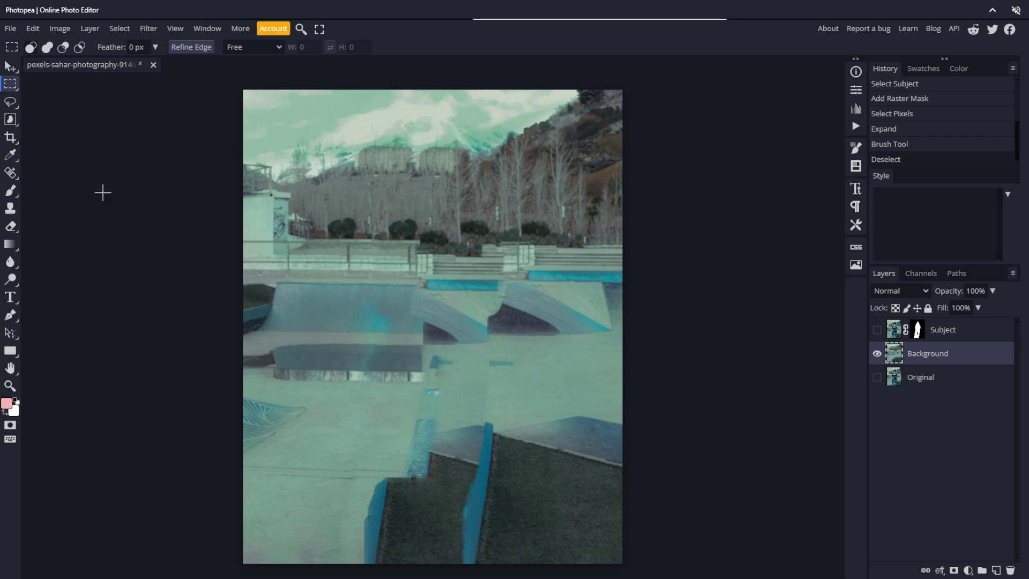
Show the Subject layer and apply a 10 px Gaussian Blur to the Background layer
left_click(878, 330)
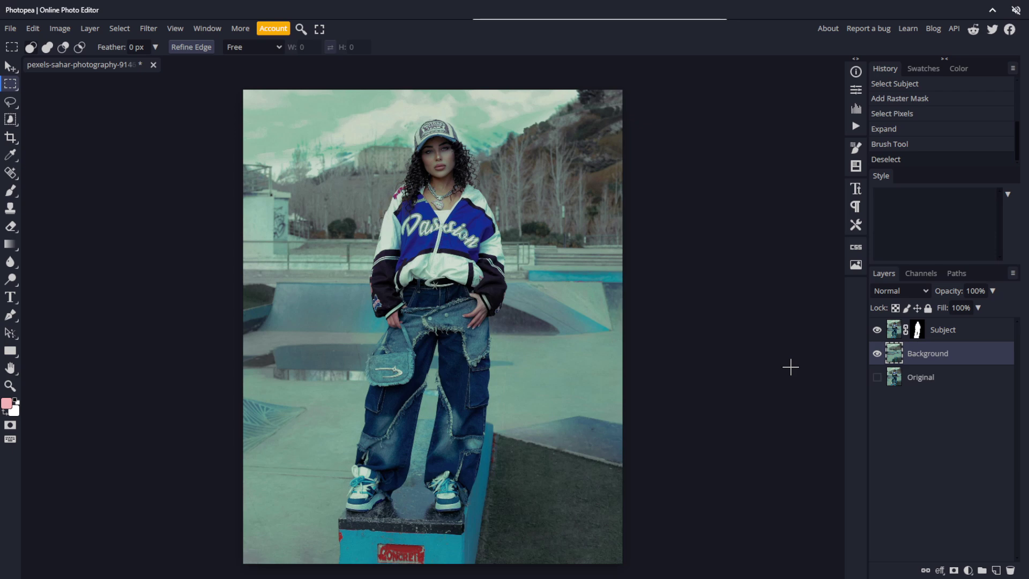
left_click(149, 29)
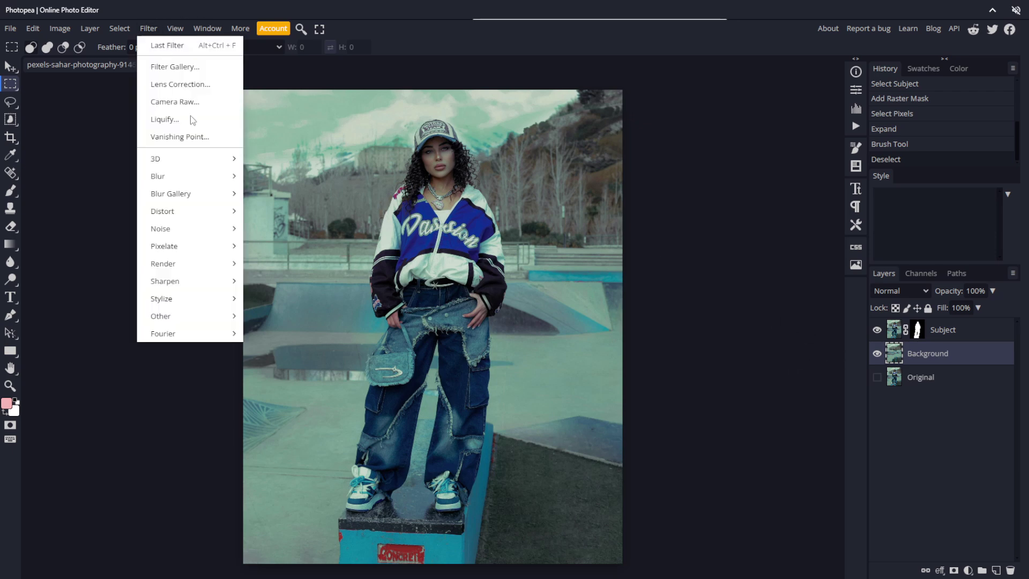
mouse_move(212, 176)
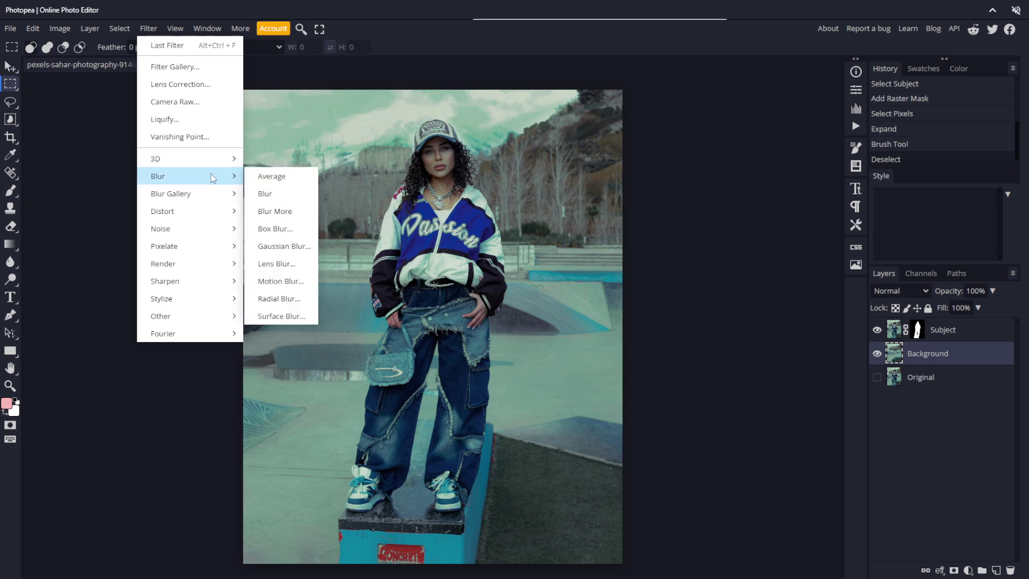
left_click(300, 252)
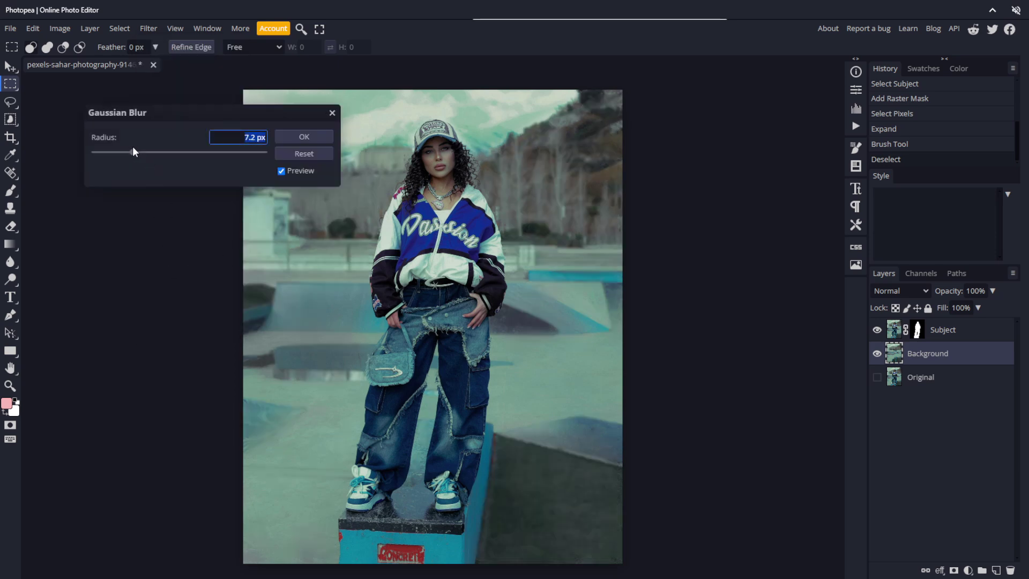
left_click_drag(133, 150, 183, 152)
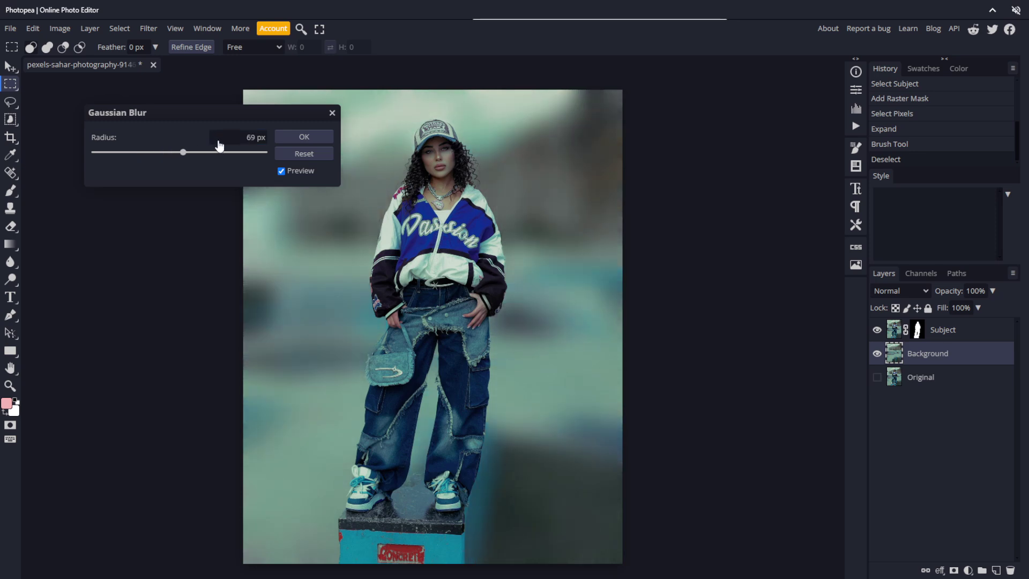
scroll(219, 143, "up", 5)
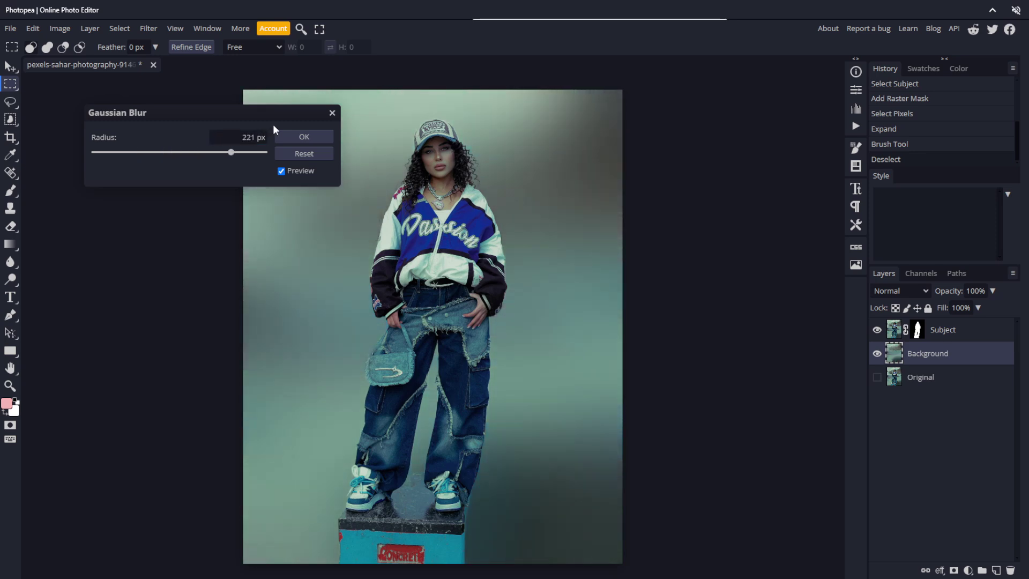
left_click_drag(231, 152, 268, 152)
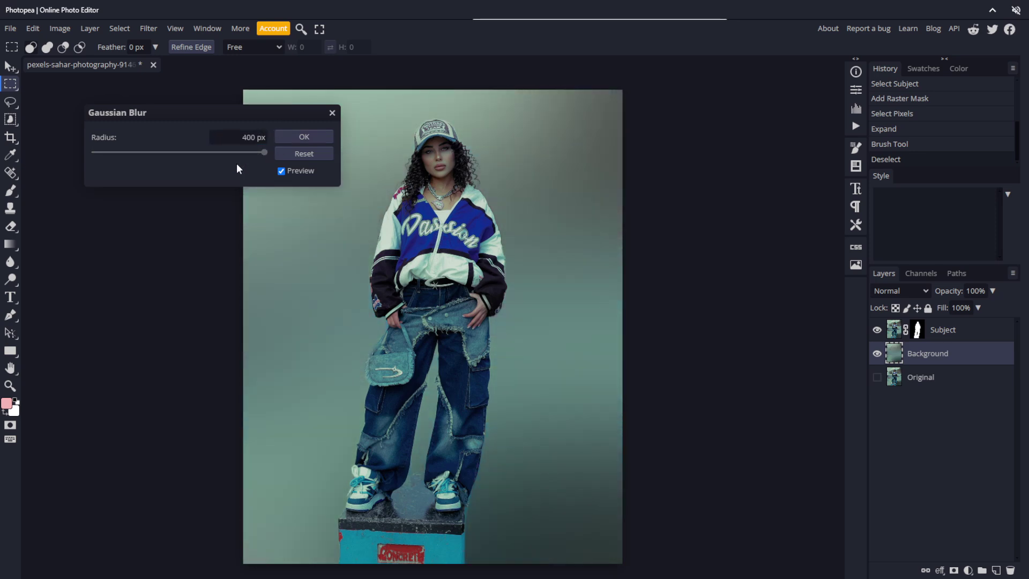
left_click_drag(265, 155, 137, 166)
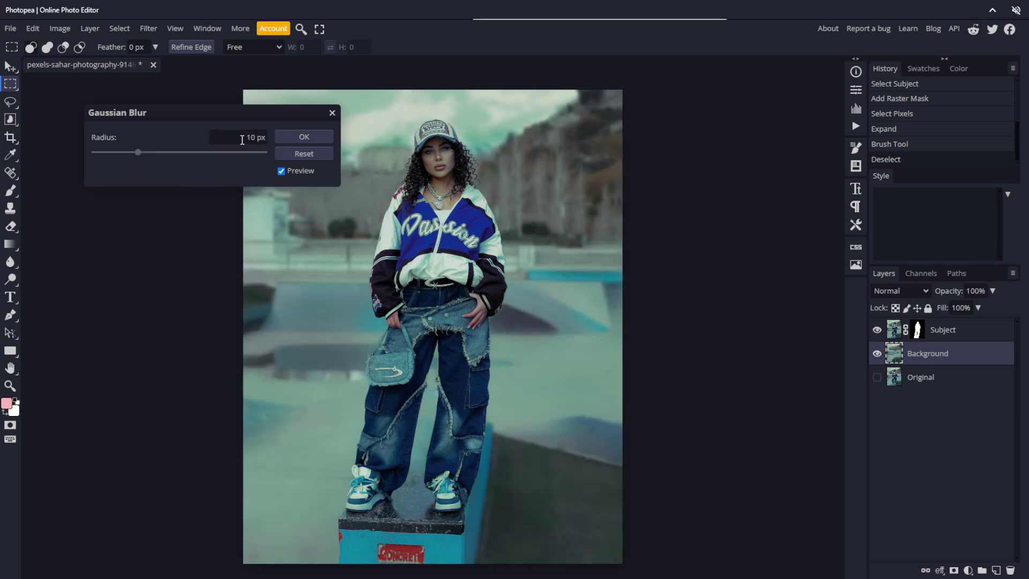
left_click(304, 138)
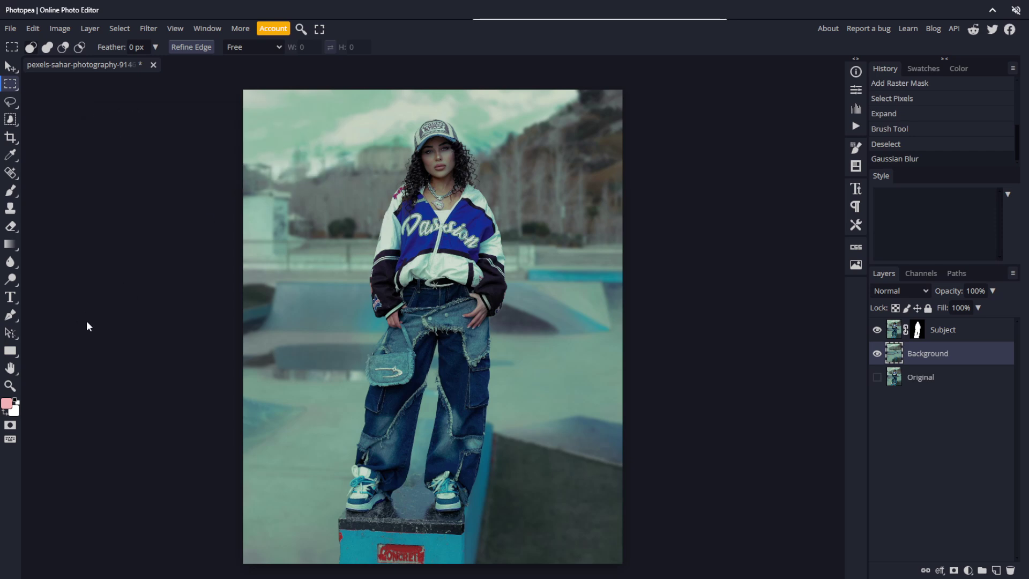
Set the Subject mask's Feather to 2.6 px in Properties and close the panel
scroll(499, 212, "up", 1)
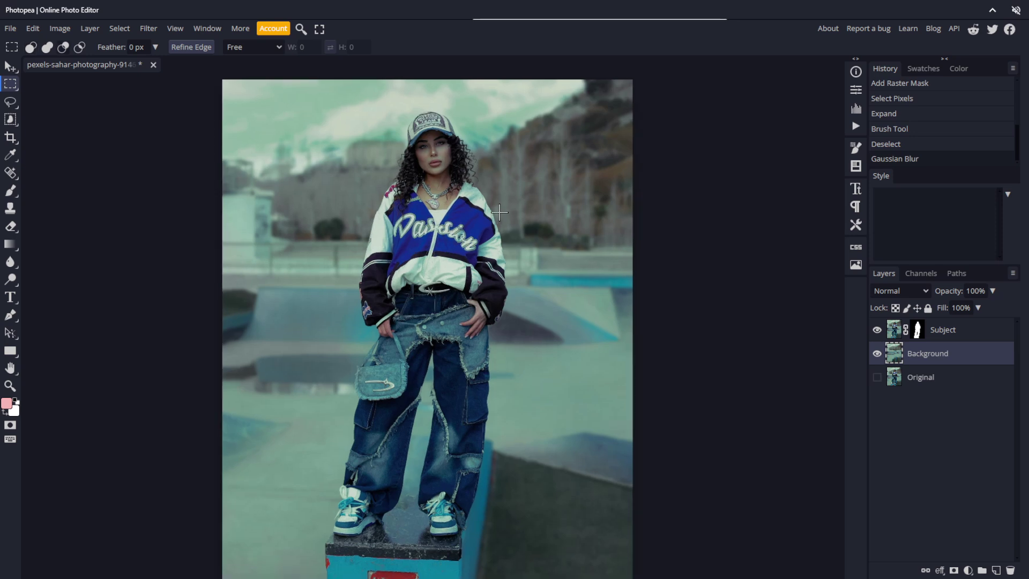
scroll(499, 212, "up", 4)
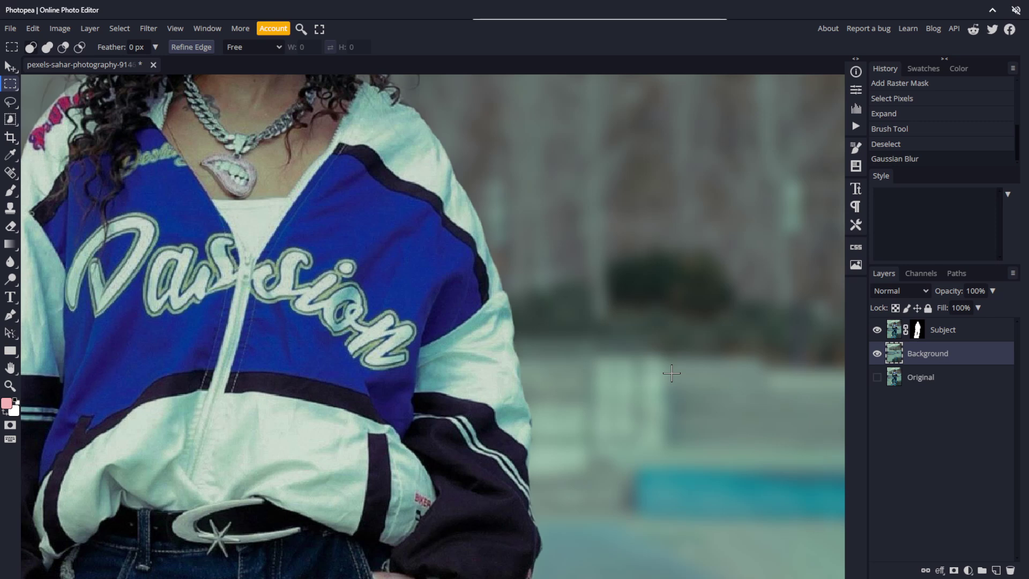
double_click(918, 330)
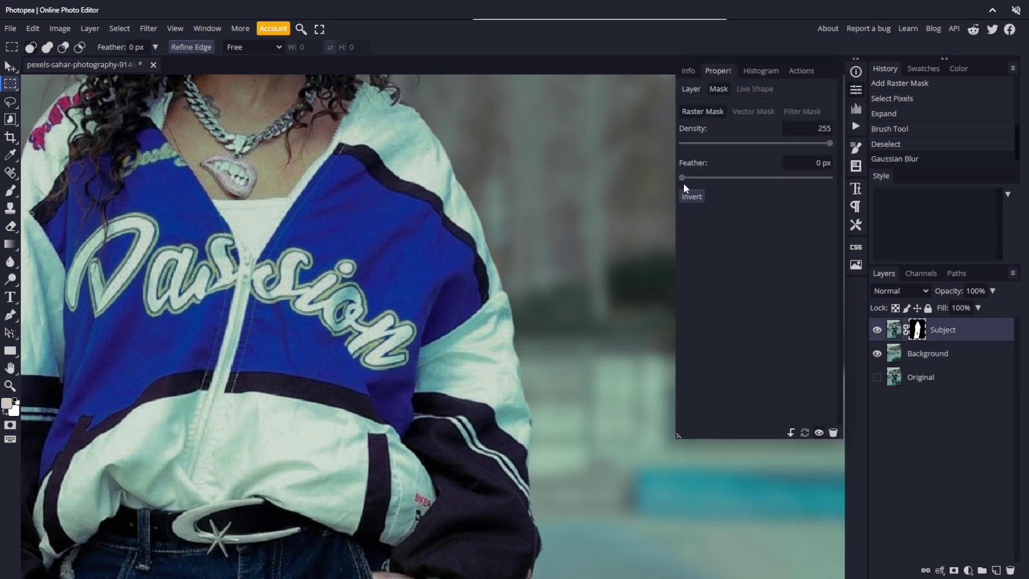
mouse_move(682, 177)
left_mouse_down()
mouse_move(757, 179)
mouse_move(700, 179)
left_mouse_up()
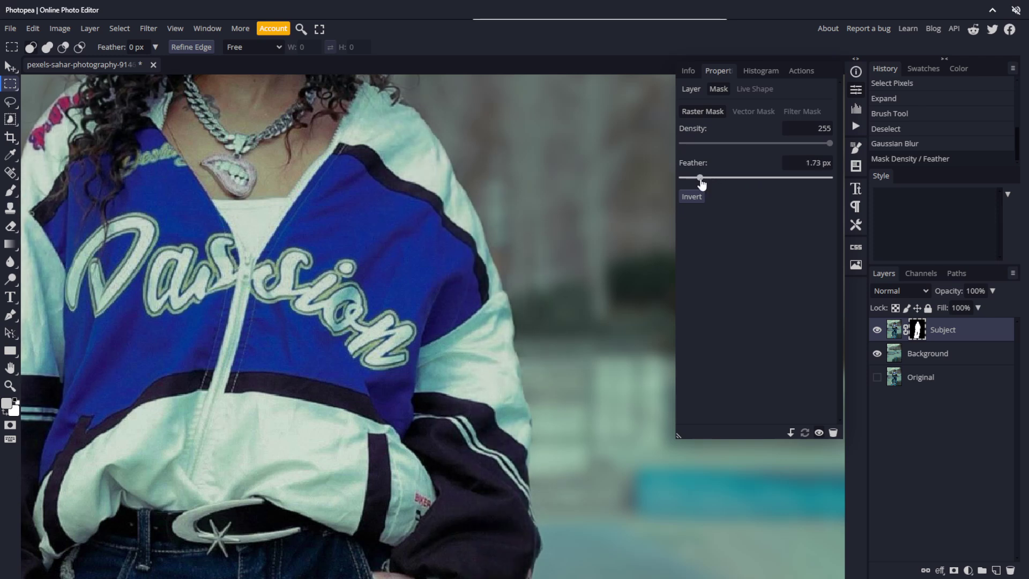
left_click(801, 162)
key("ctrl+a")
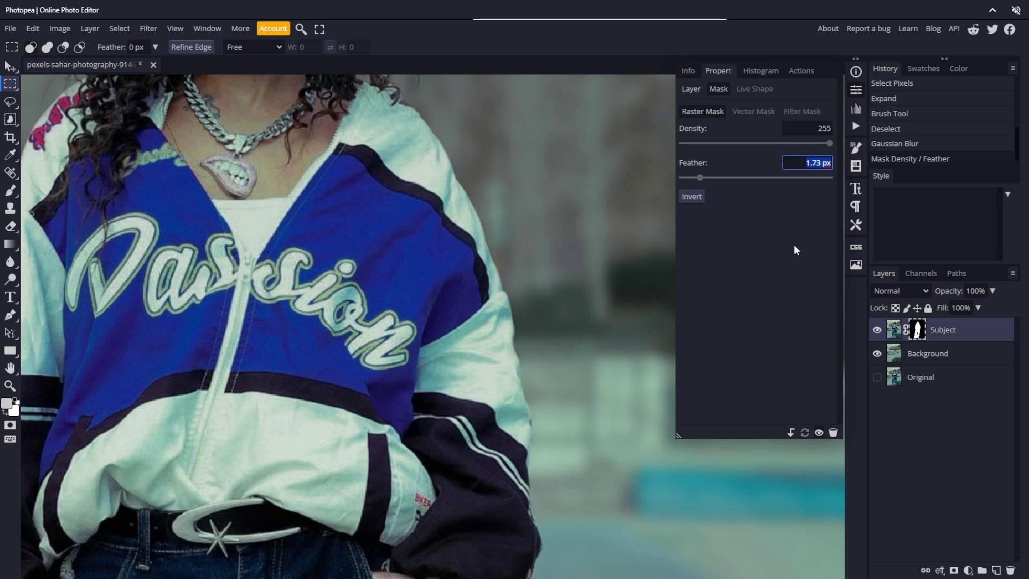
type("2.6")
key("Return")
left_click(856, 90)
scroll(634, 280, "down", 5)
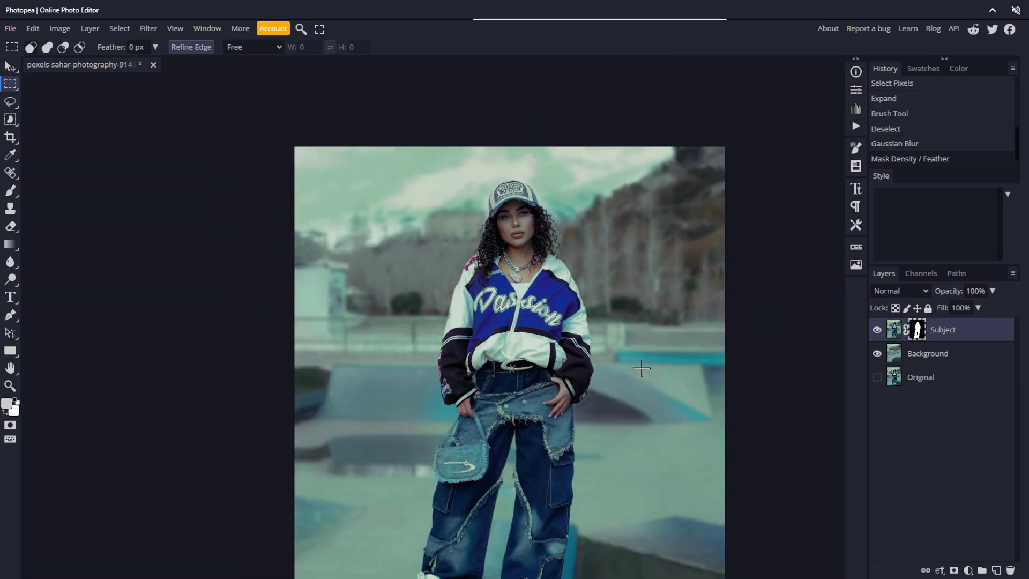
Group the Subject and Background layers into Folder 1
left_click_drag(642, 368, 637, 289)
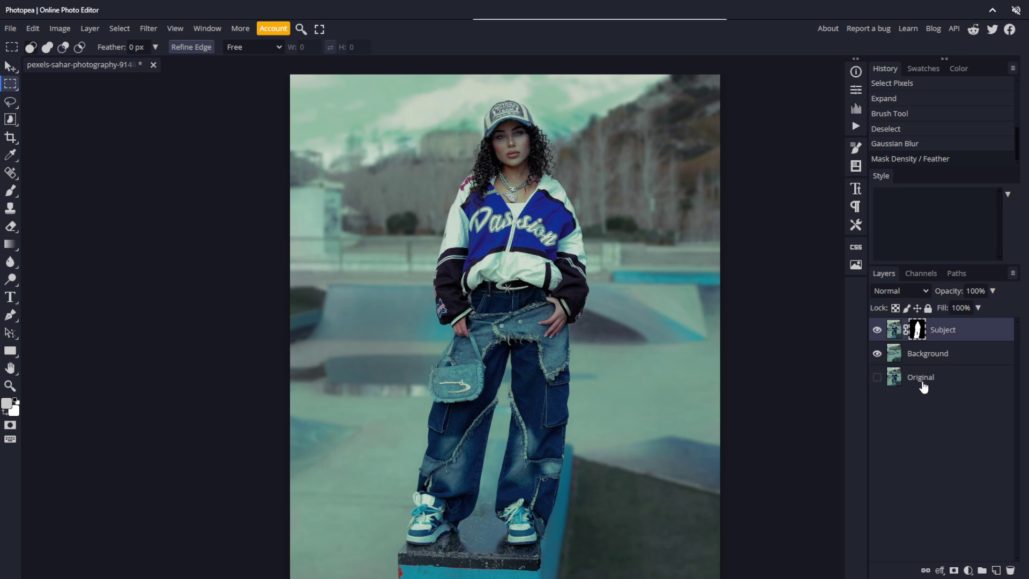
left_click(955, 358, "ctrl")
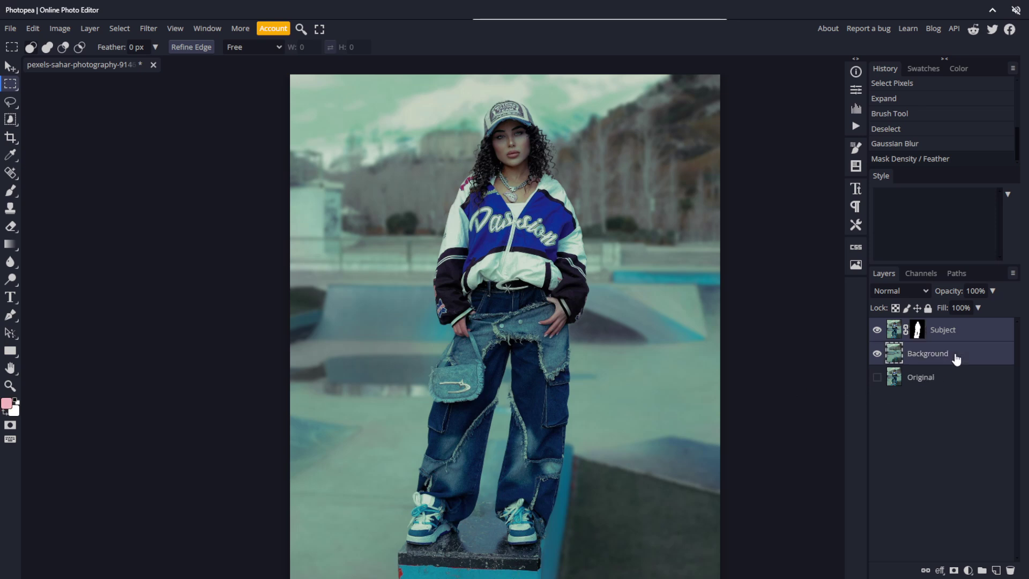
left_click(981, 570)
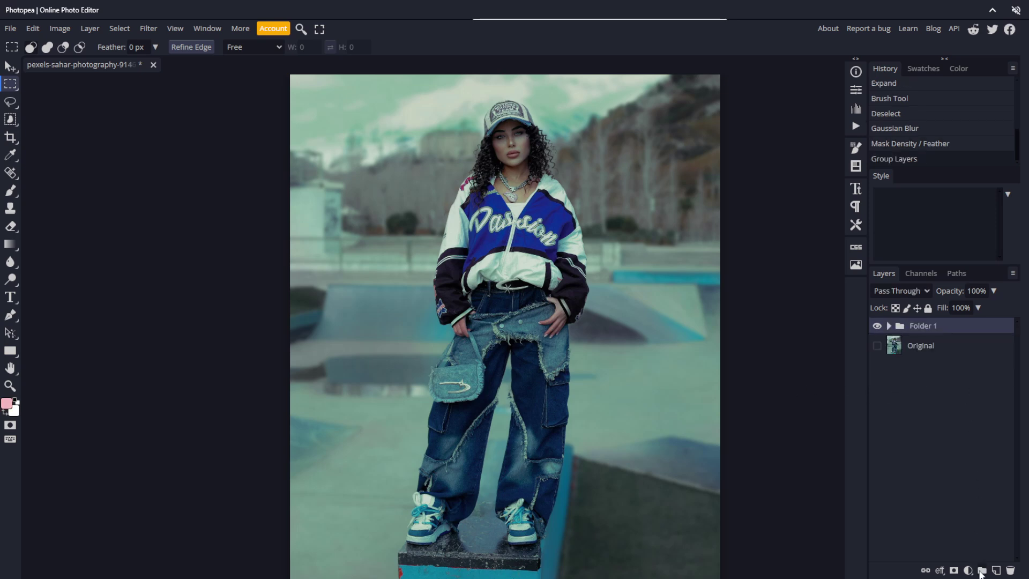
Make the Original layer visible and toggle Folder 1 twice to compare with the edit
left_click(878, 345)
left_click(876, 325)
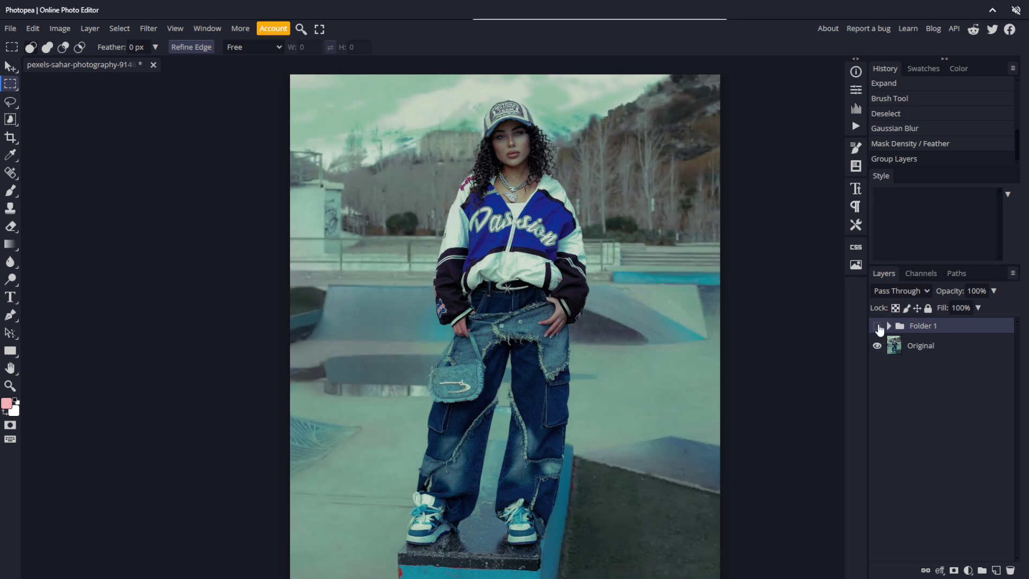
left_click(876, 326)
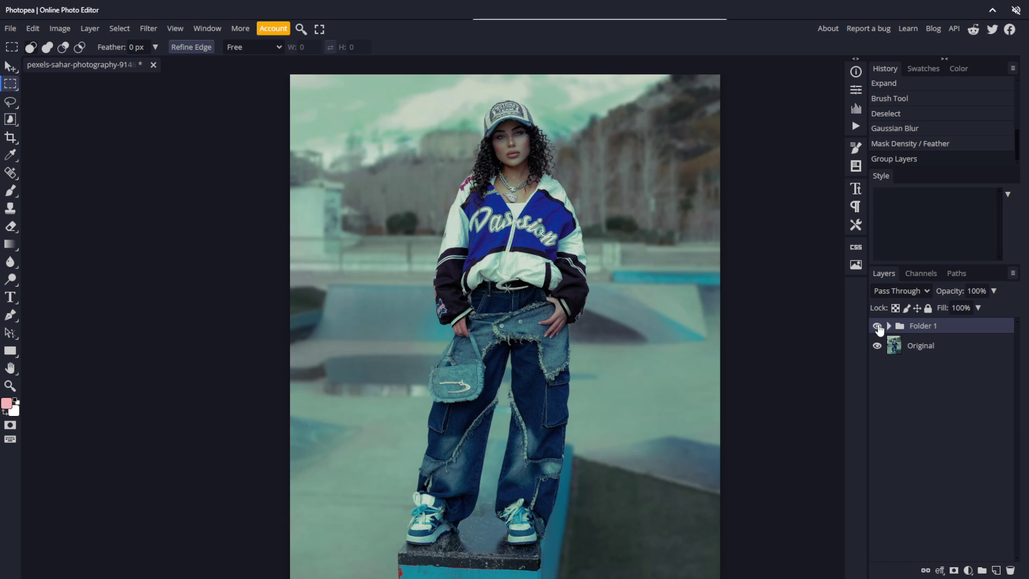
left_click(877, 325)
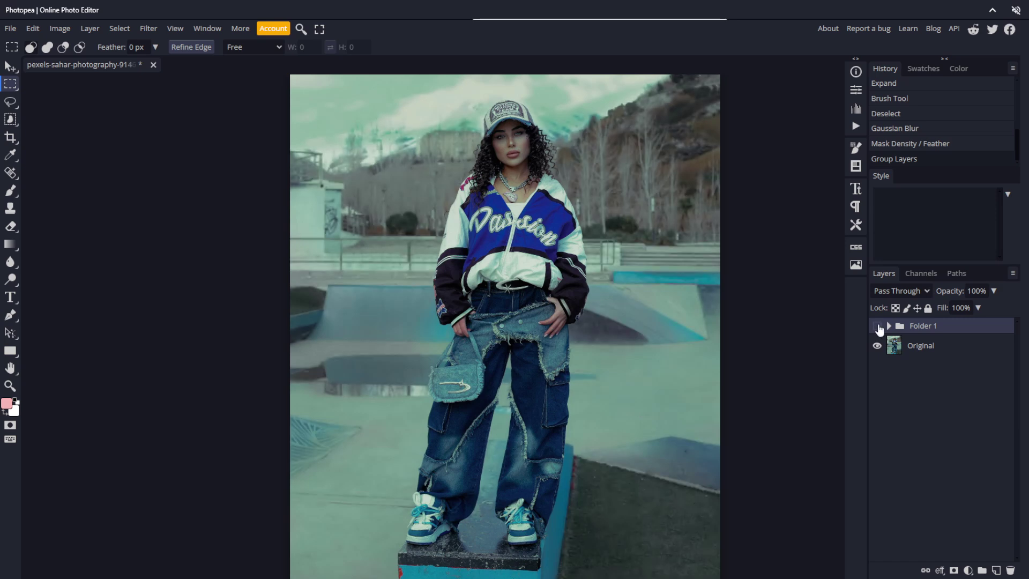
left_click(877, 325)
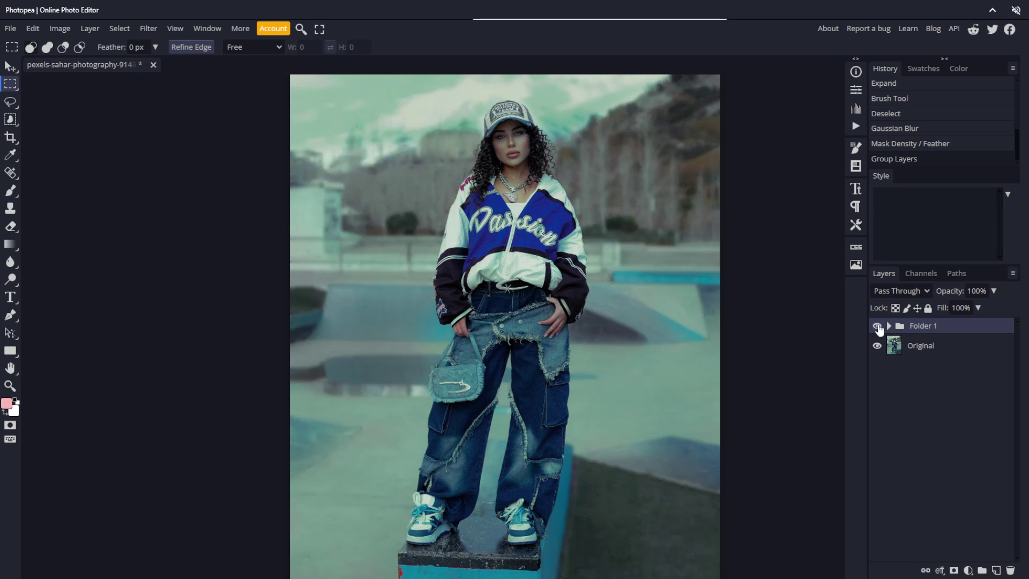